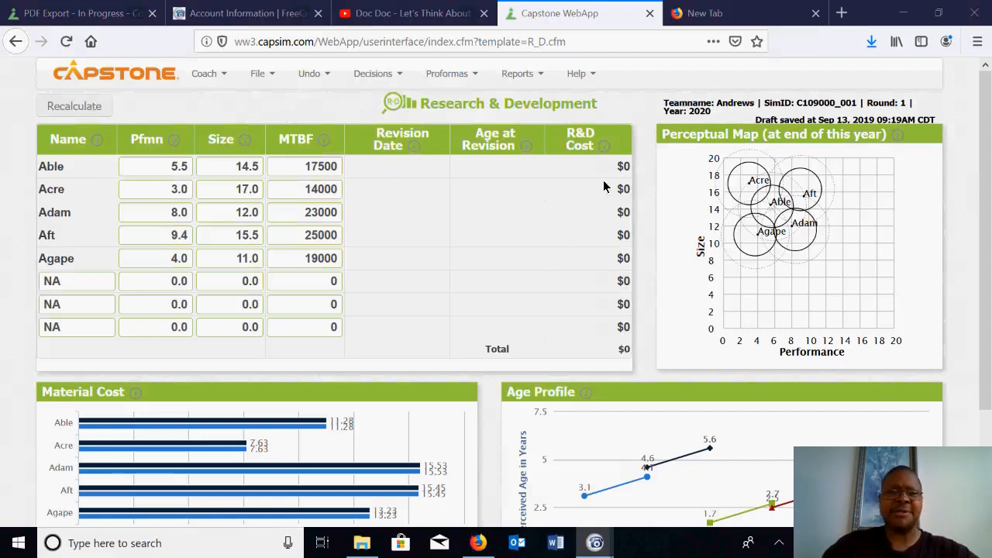
Read the explanations of the Age at Revision and R&D Cost columns in the Research & Development table.
{"action": "left_click", "coordinate": [326, 102]}
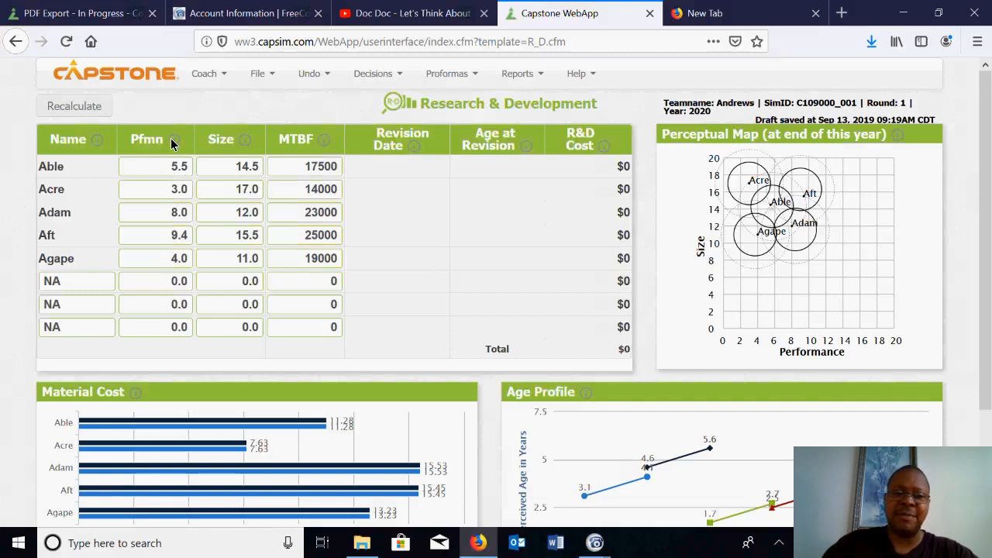
{"action": "mouse_move", "coordinate": [173, 144]}
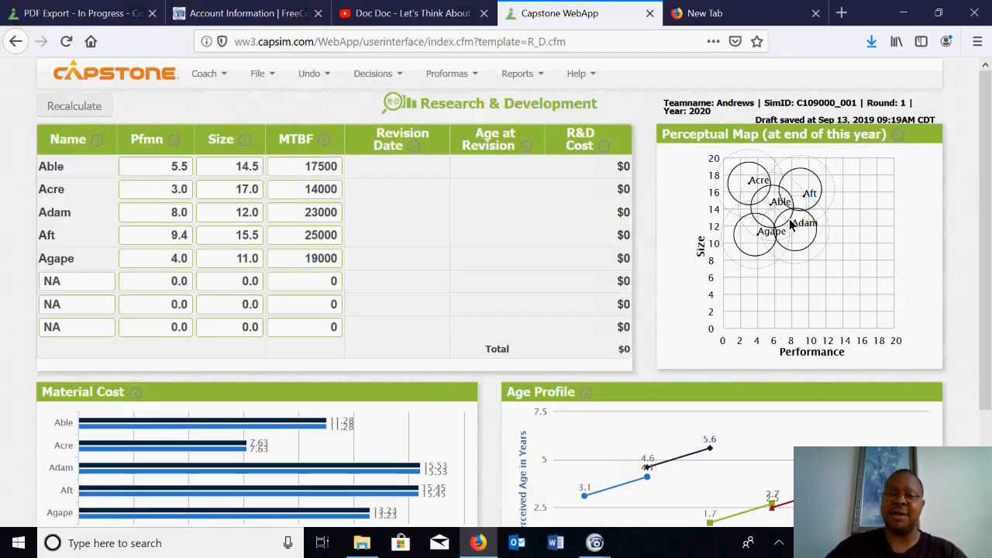
{"action": "left_click", "coordinate": [826, 46]}
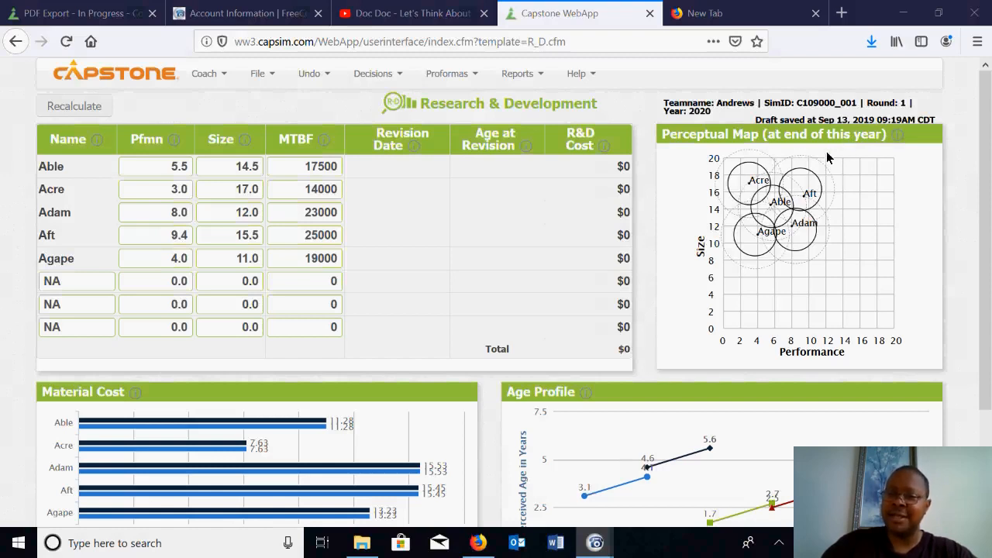
{"action": "mouse_move", "coordinate": [900, 136]}
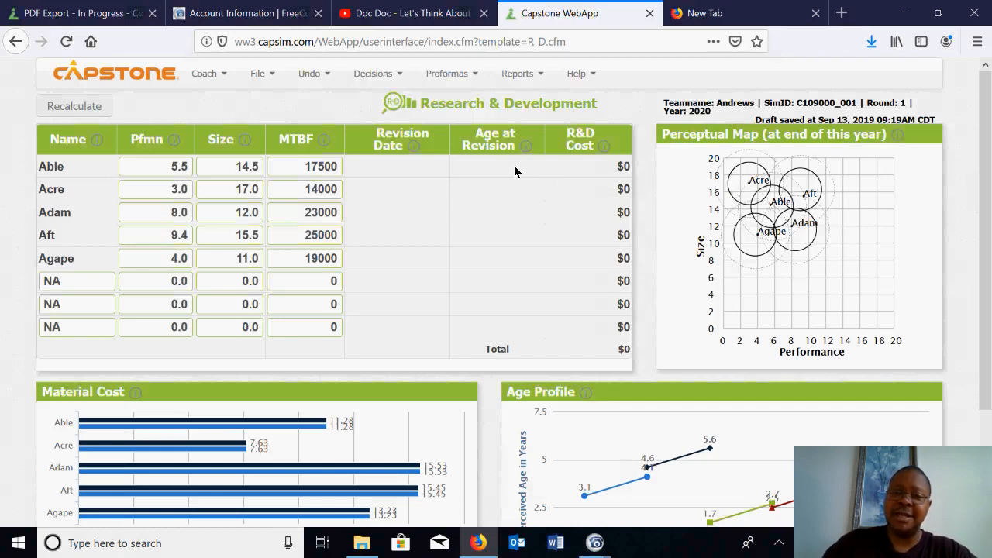
{"action": "mouse_move", "coordinate": [525, 152]}
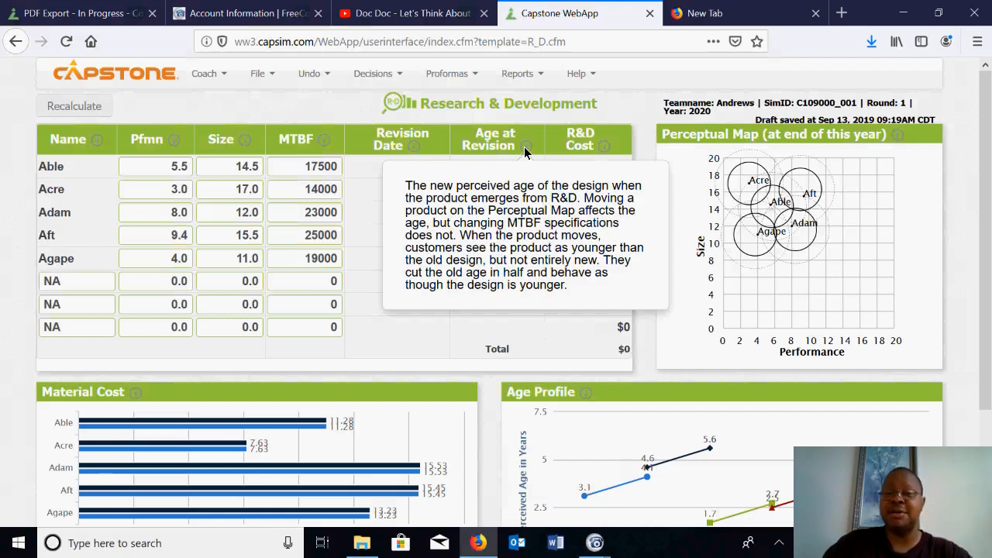
{"action": "mouse_move", "coordinate": [606, 148]}
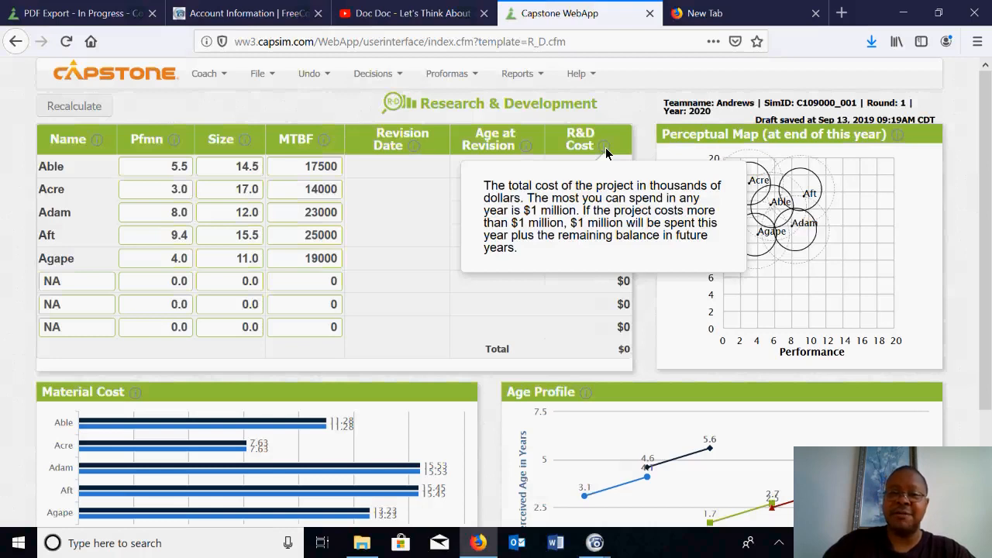
Open the Industry Conditions Report and examine the perceptual map, the segment centers for each round and the ideal spot offsets.
{"action": "left_click", "coordinate": [518, 77]}
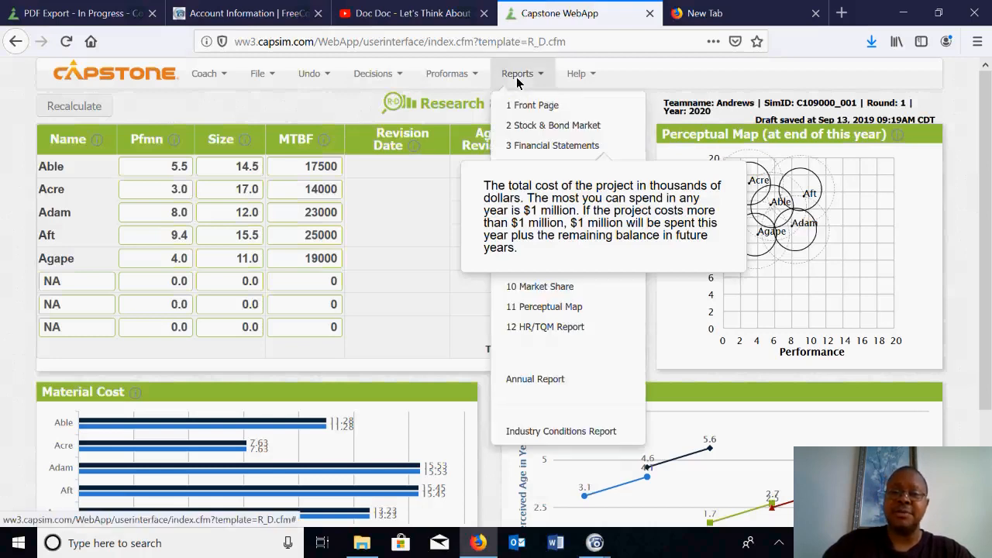
{"action": "left_click", "coordinate": [547, 432]}
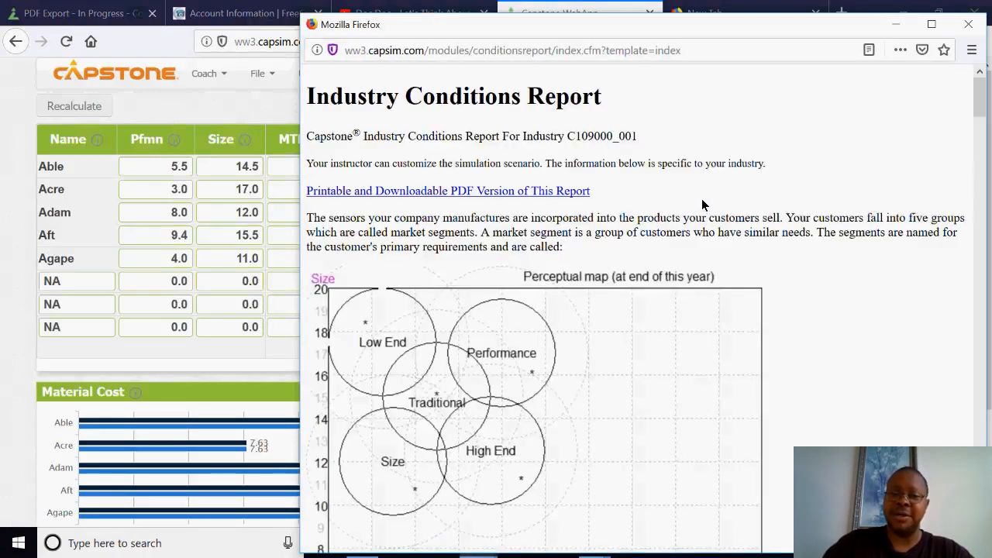
{"action": "scroll", "coordinate": [761, 206], "scroll_direction": "down", "scroll_amount": 4}
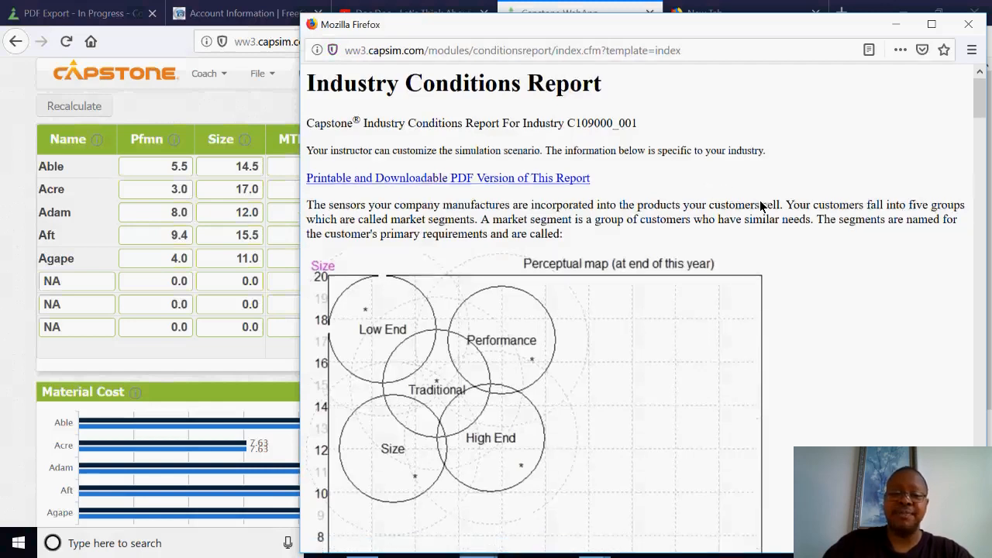
{"action": "scroll", "coordinate": [761, 206], "scroll_direction": "down", "scroll_amount": 14}
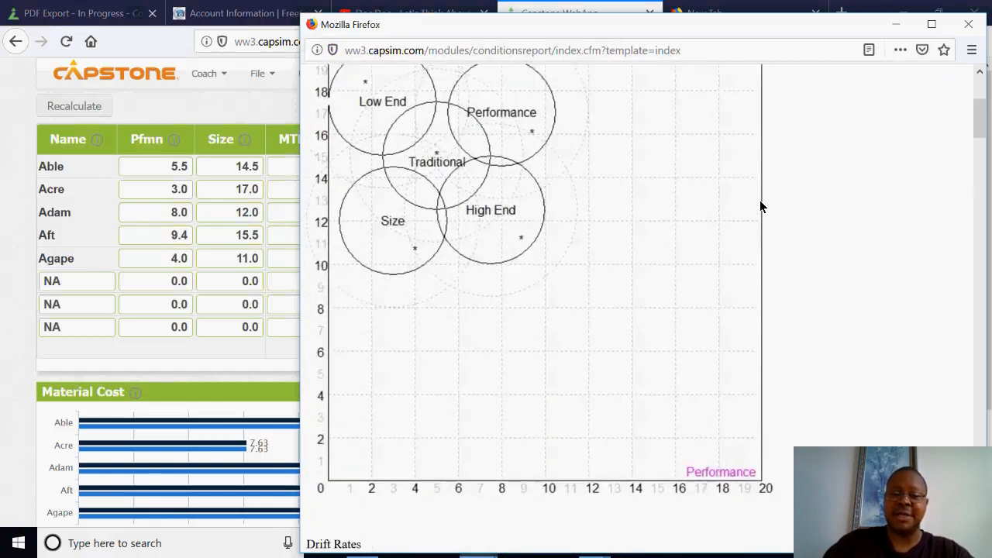
{"action": "scroll", "coordinate": [760, 206], "scroll_direction": "down", "scroll_amount": 5}
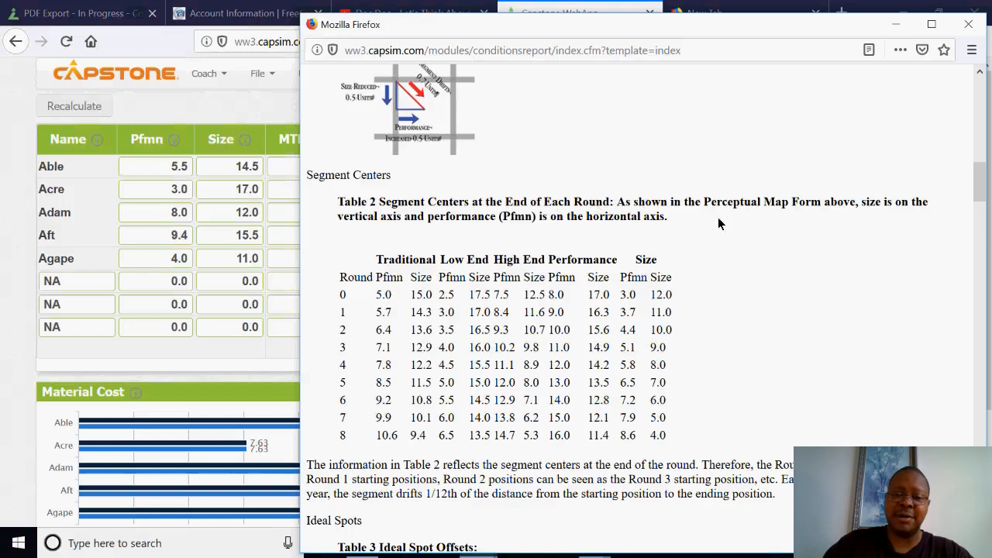
{"action": "scroll", "coordinate": [741, 227], "scroll_direction": "down", "scroll_amount": 4}
{"action": "scroll", "coordinate": [490, 287], "scroll_direction": "down", "scroll_amount": 1}
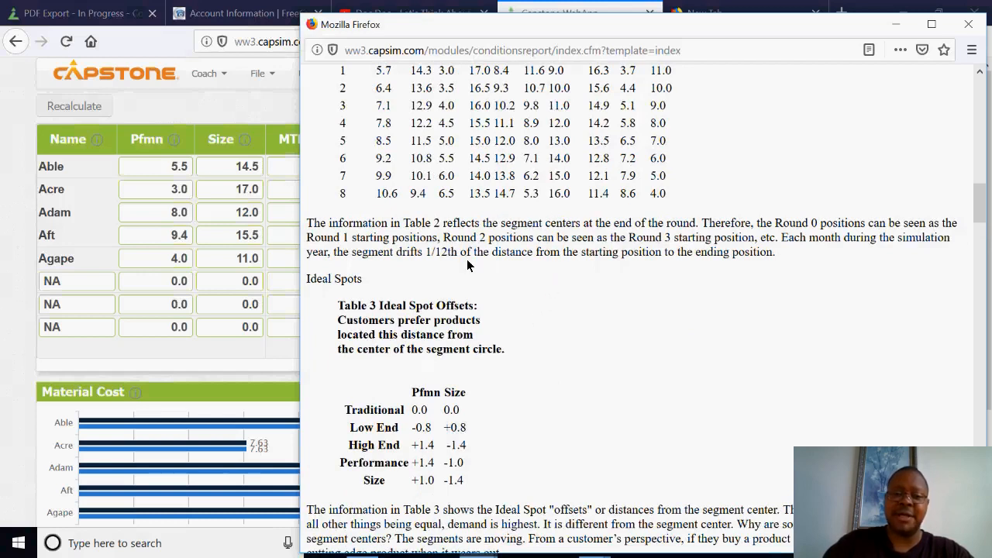
{"action": "scroll", "coordinate": [460, 259], "scroll_direction": "up", "scroll_amount": 4}
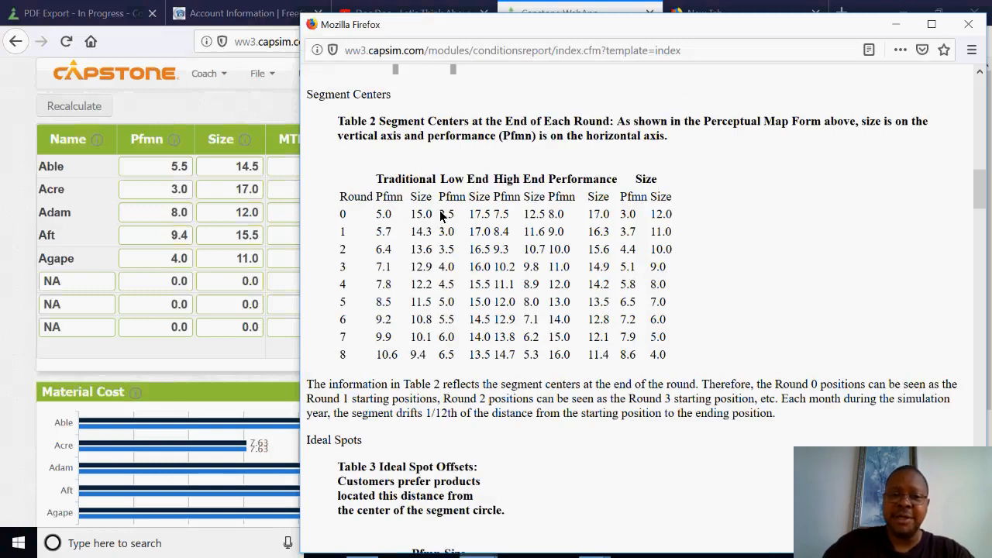
{"action": "left_click_drag", "start_coordinate": [439, 211], "coordinate": [487, 215]}
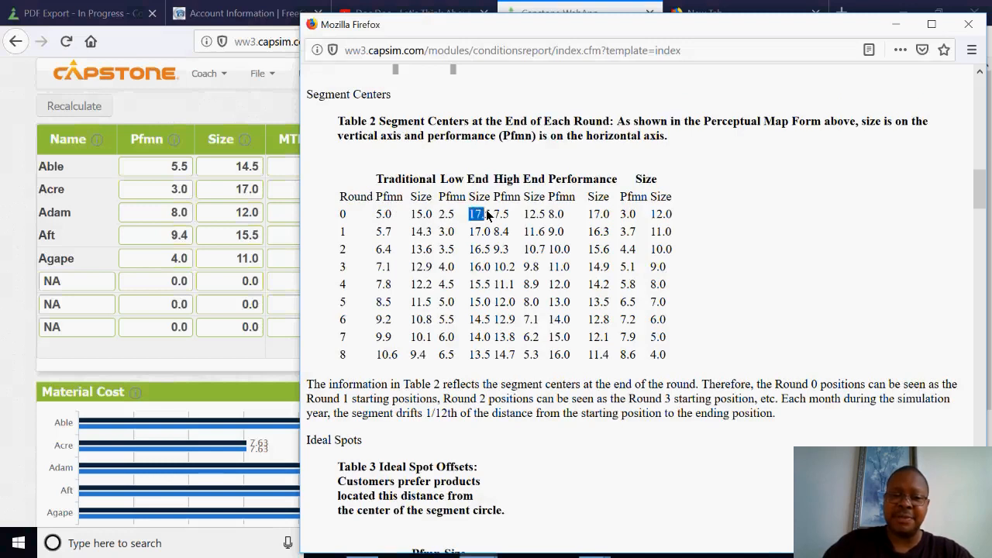
{"action": "left_click", "coordinate": [253, 107]}
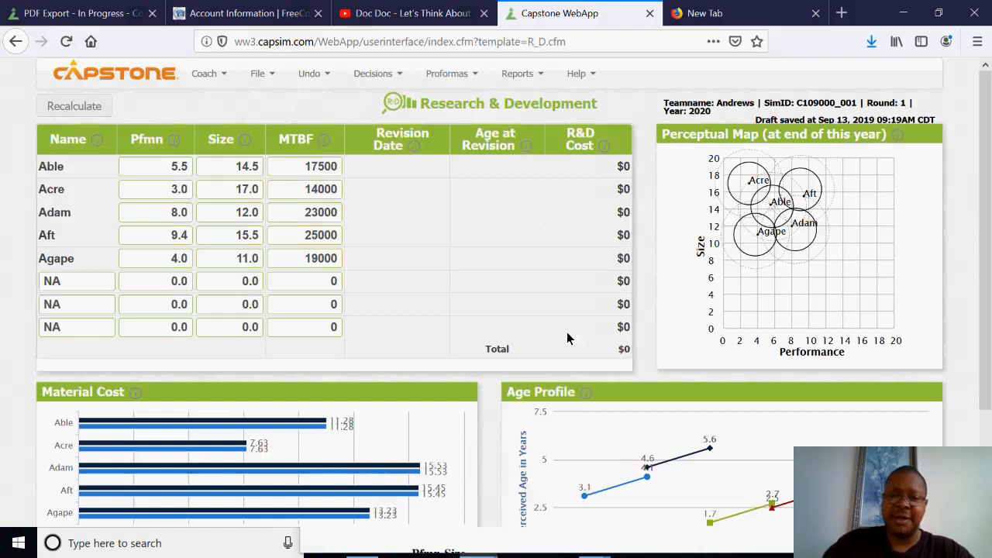
{"action": "left_click", "coordinate": [703, 22]}
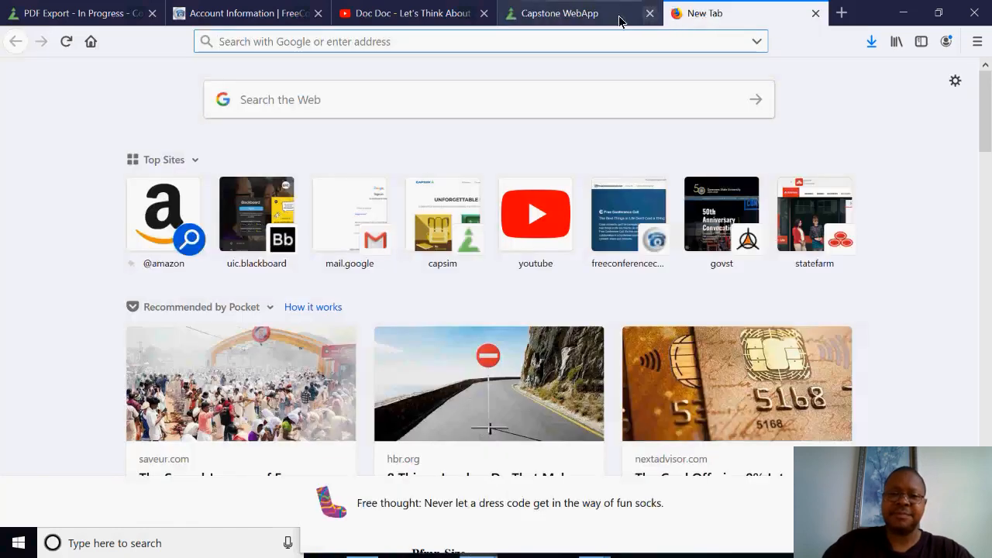
{"action": "left_click", "coordinate": [565, 13]}
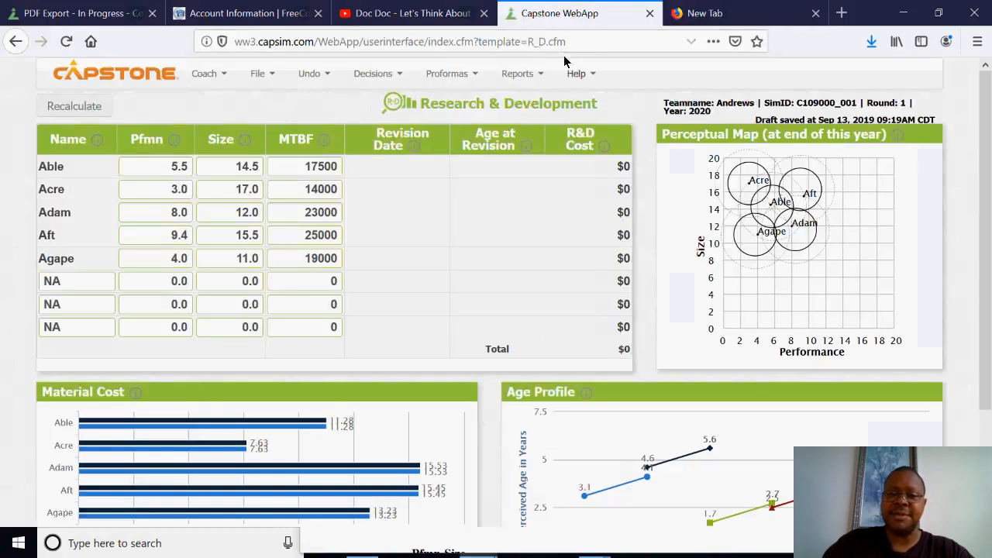
Reopen the Industry Conditions Report and compare the Low End segment's Round 1 center with its ideal spot offsets.
{"action": "left_click", "coordinate": [516, 74]}
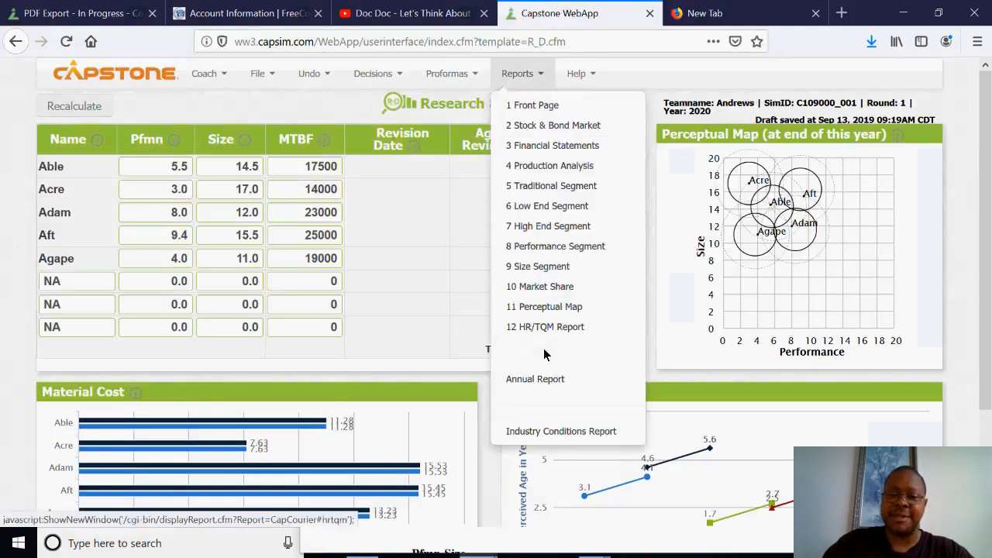
{"action": "left_click", "coordinate": [532, 434]}
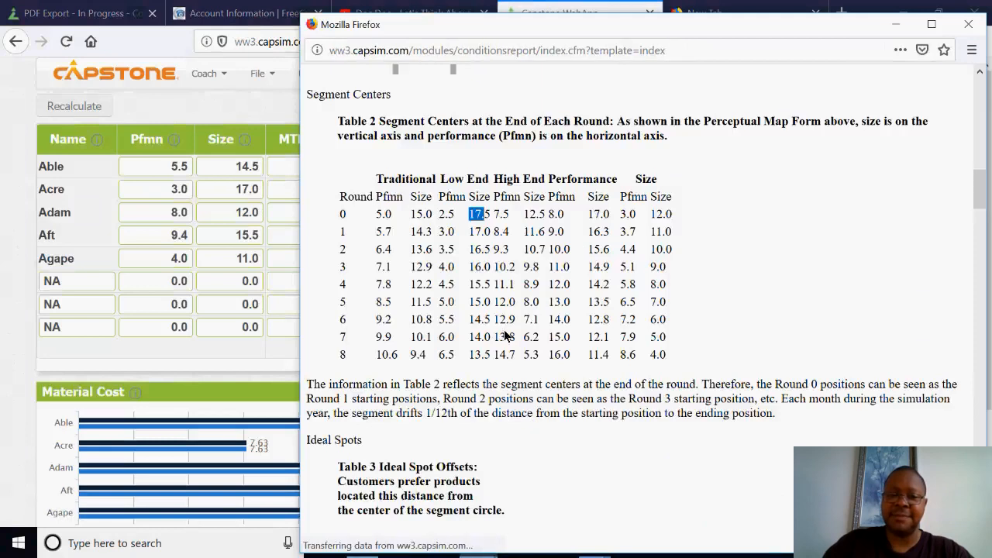
{"action": "scroll", "coordinate": [564, 292], "scroll_direction": "down", "scroll_amount": 10}
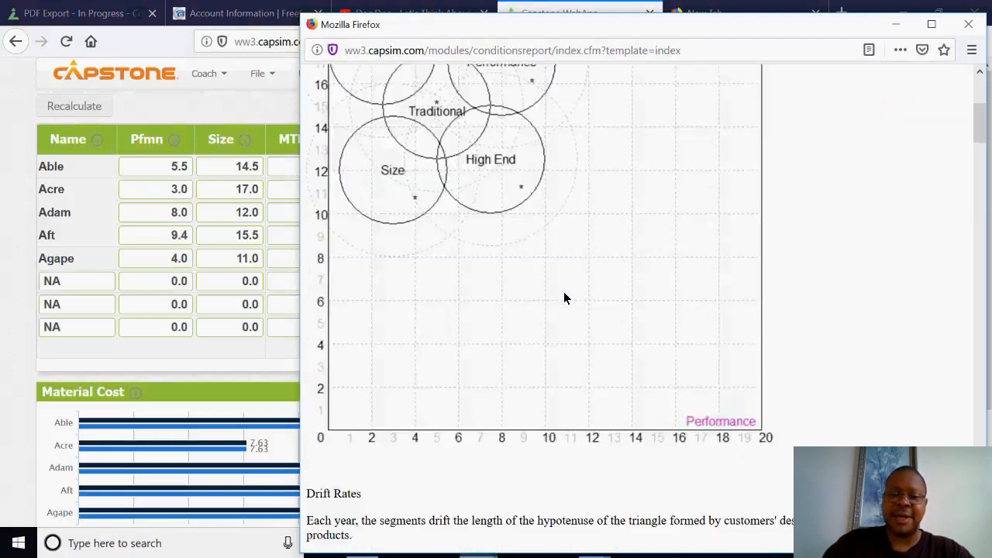
{"action": "scroll", "coordinate": [470, 287], "scroll_direction": "down", "scroll_amount": 3}
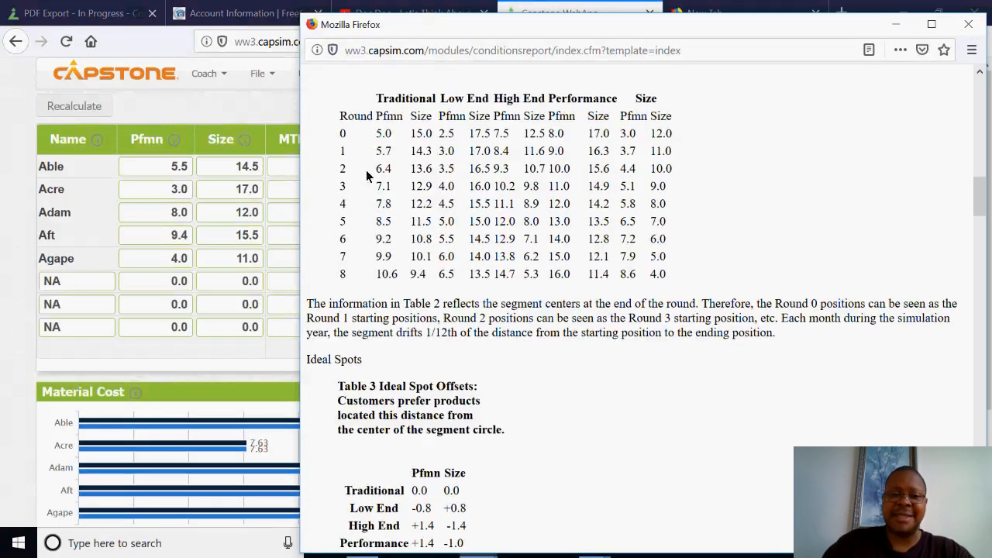
{"action": "left_click_drag", "start_coordinate": [341, 155], "coordinate": [449, 153]}
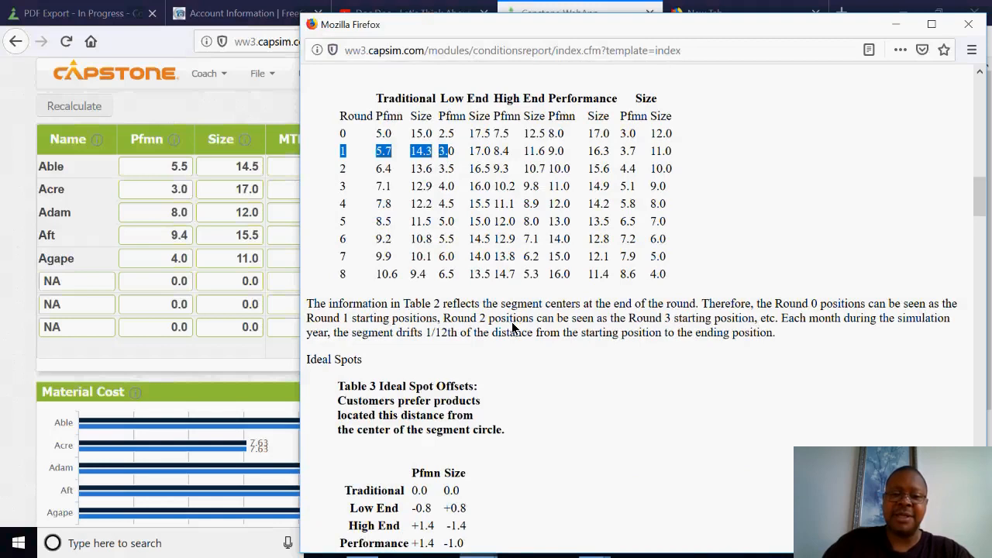
{"action": "scroll", "coordinate": [419, 353], "scroll_direction": "down", "scroll_amount": 4}
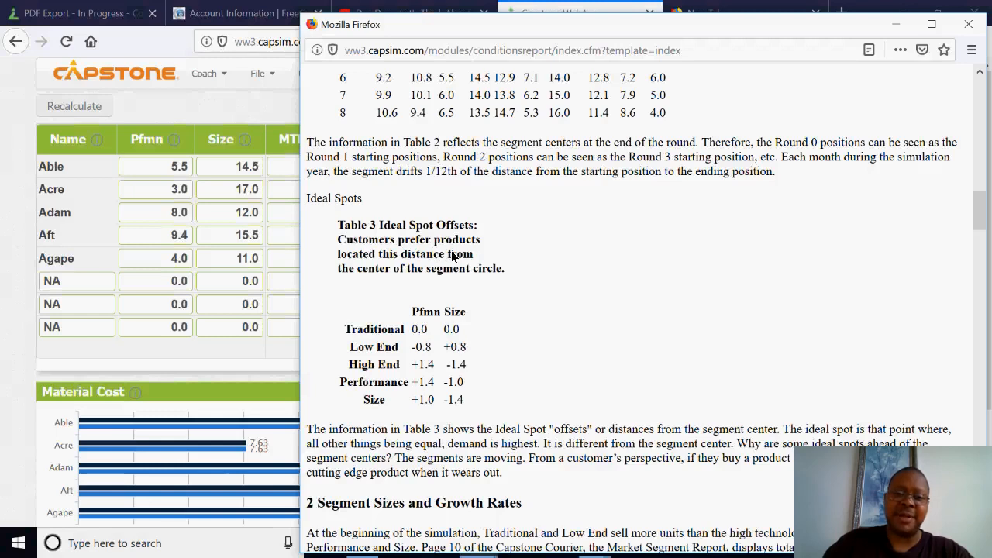
{"action": "scroll", "coordinate": [453, 256], "scroll_direction": "up", "scroll_amount": 3}
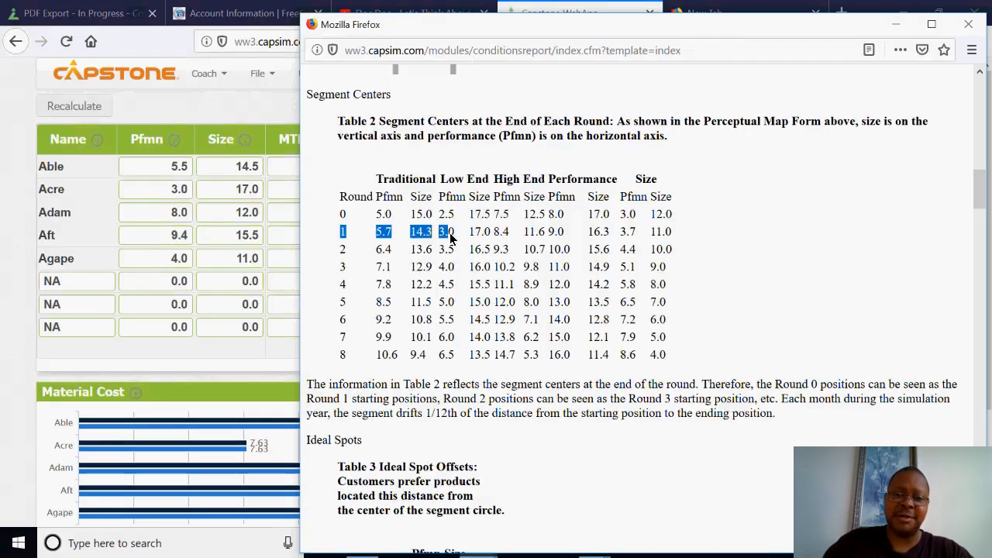
{"action": "scroll", "coordinate": [442, 310], "scroll_direction": "down", "scroll_amount": 1}
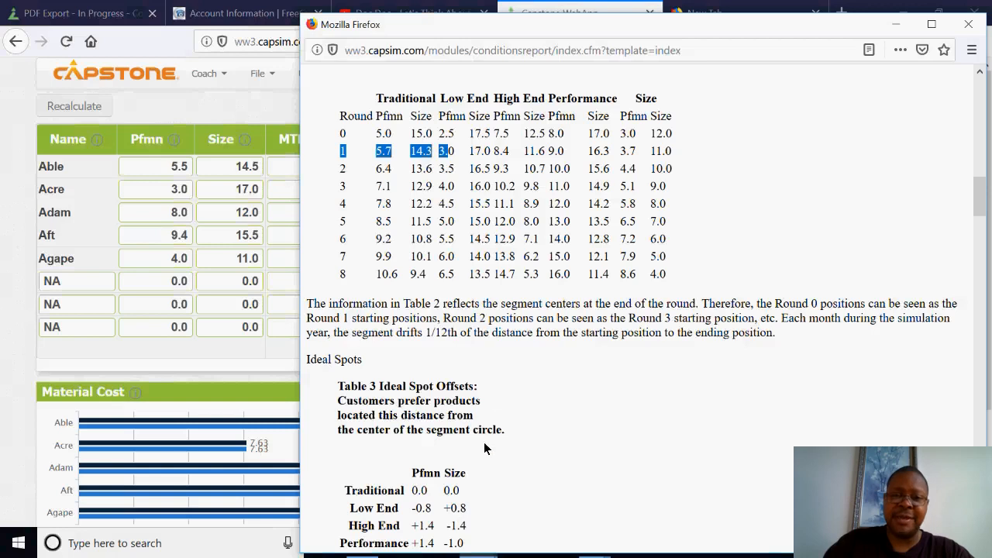
{"action": "left_click", "coordinate": [472, 157]}
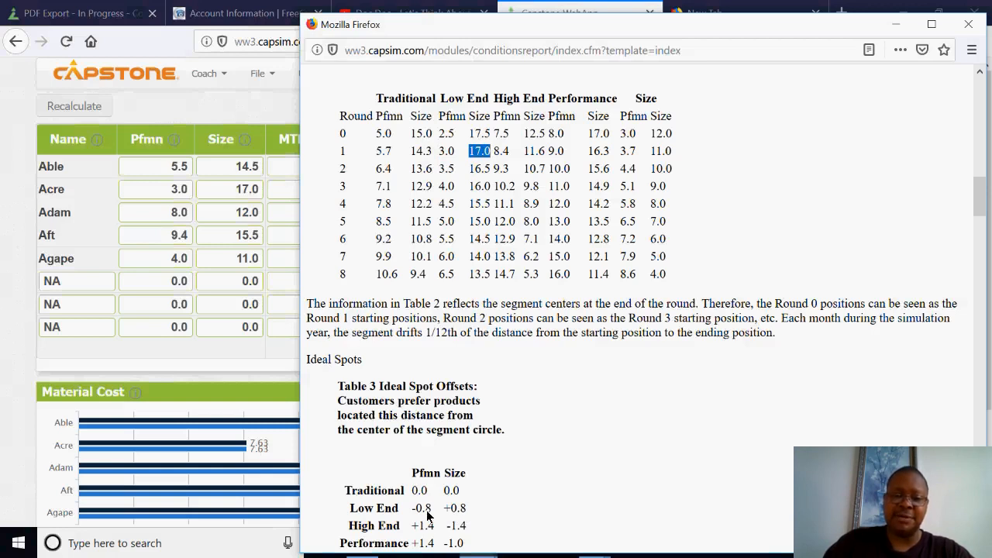
Set Acre's performance to 2.2 and its size to 17.8 in the Research & Development table, and recalculate.
{"action": "left_click", "coordinate": [216, 113]}
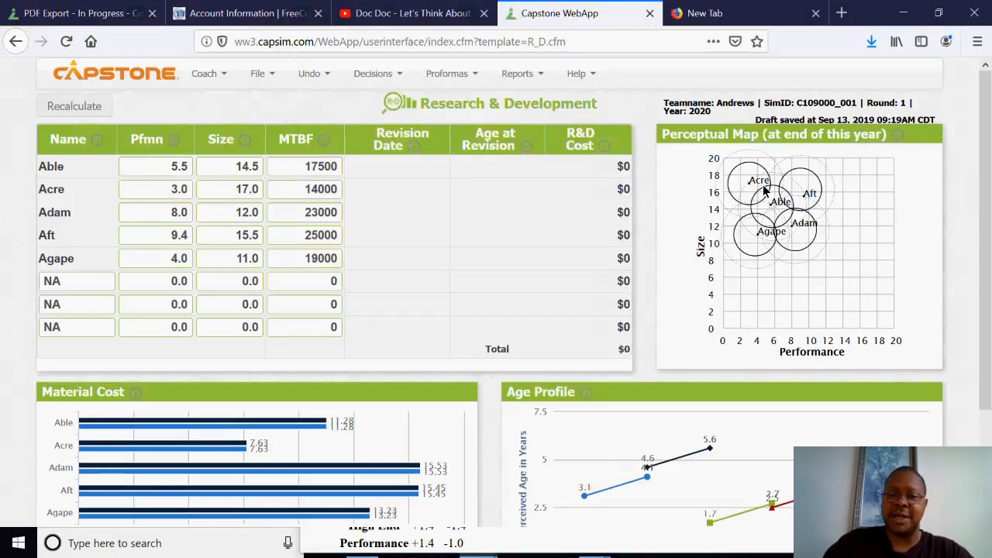
{"action": "left_click", "coordinate": [183, 194]}
{"action": "type", "text": "2.2"}
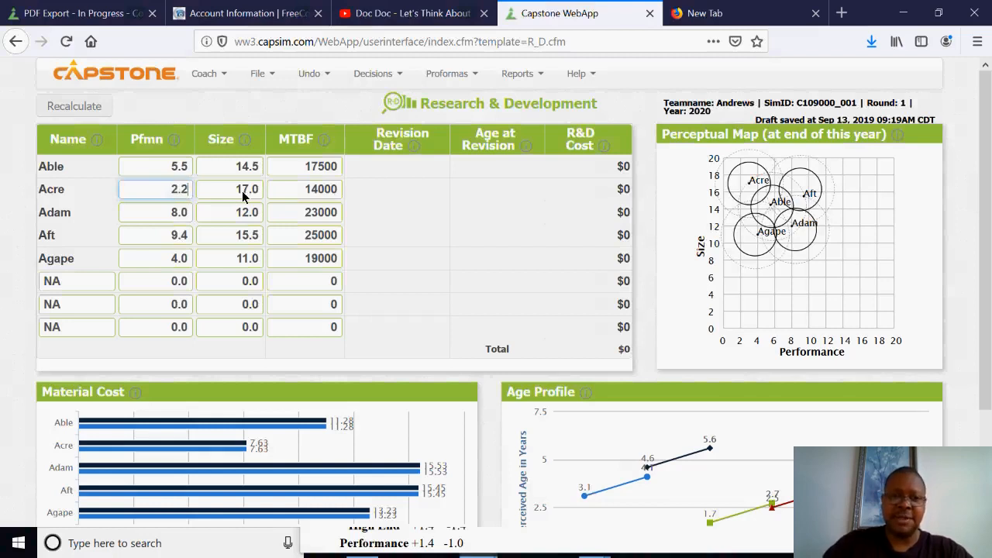
{"action": "left_click", "coordinate": [256, 188]}
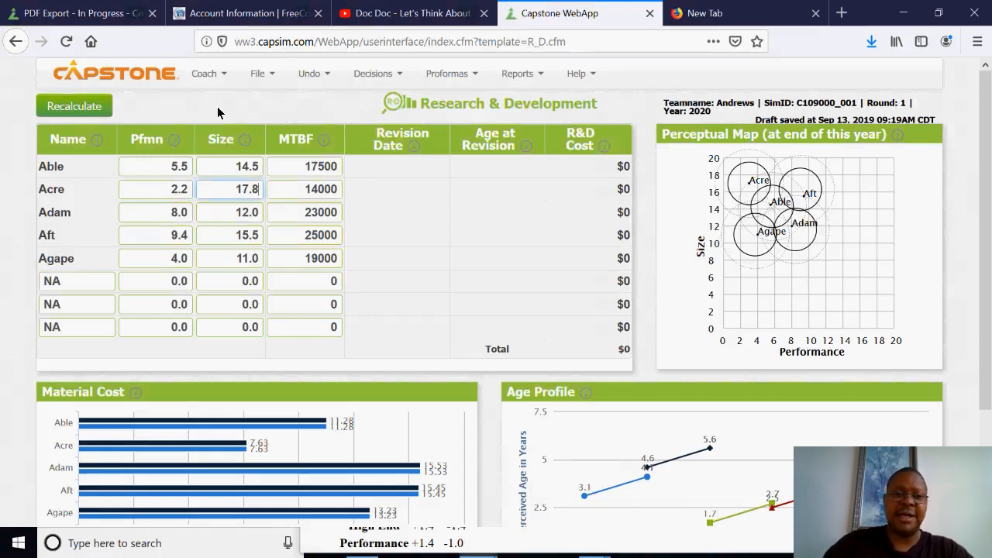
{"action": "left_click", "coordinate": [97, 106]}
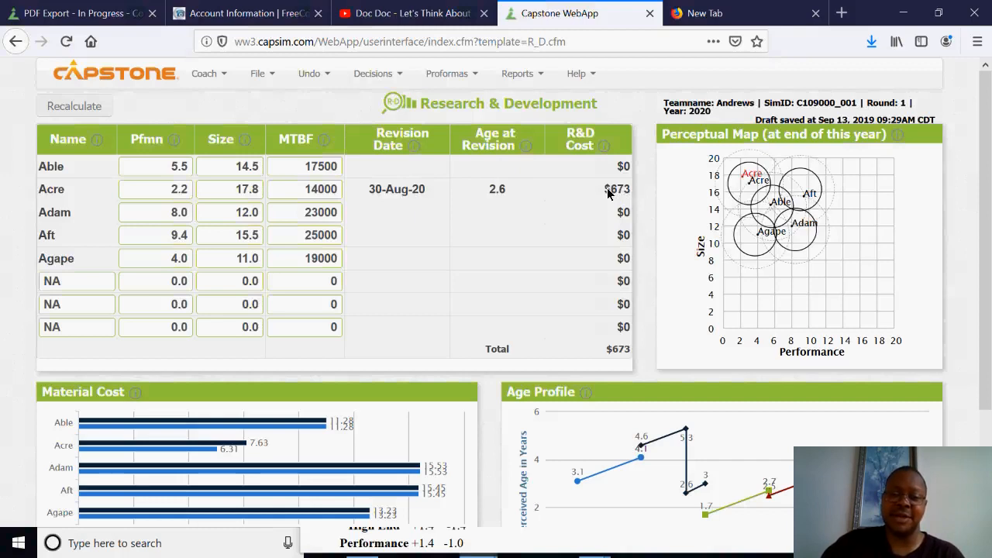
Check Acre's R&D cost and read the explanation of the MTBF specification.
{"action": "left_click_drag", "start_coordinate": [608, 193], "coordinate": [632, 193]}
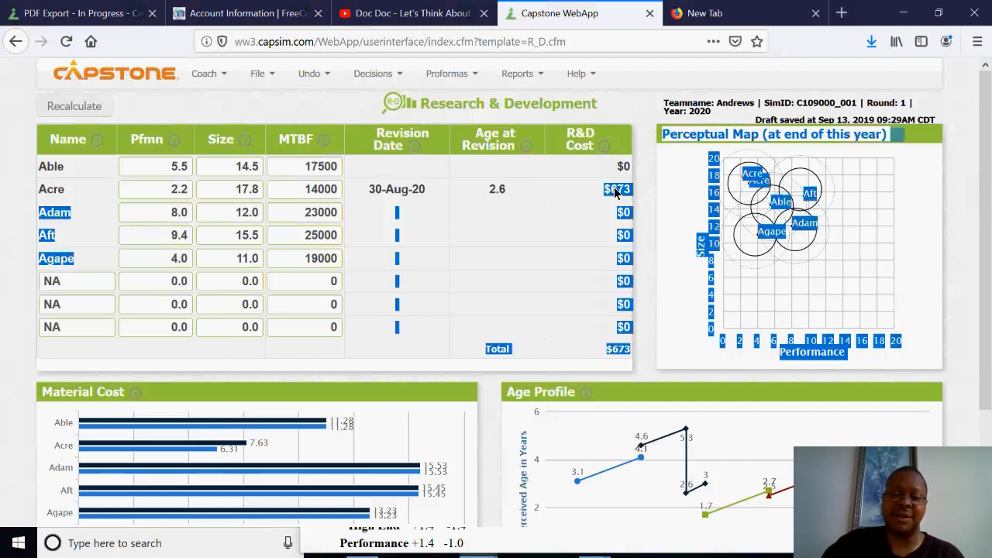
{"action": "left_click", "coordinate": [615, 193]}
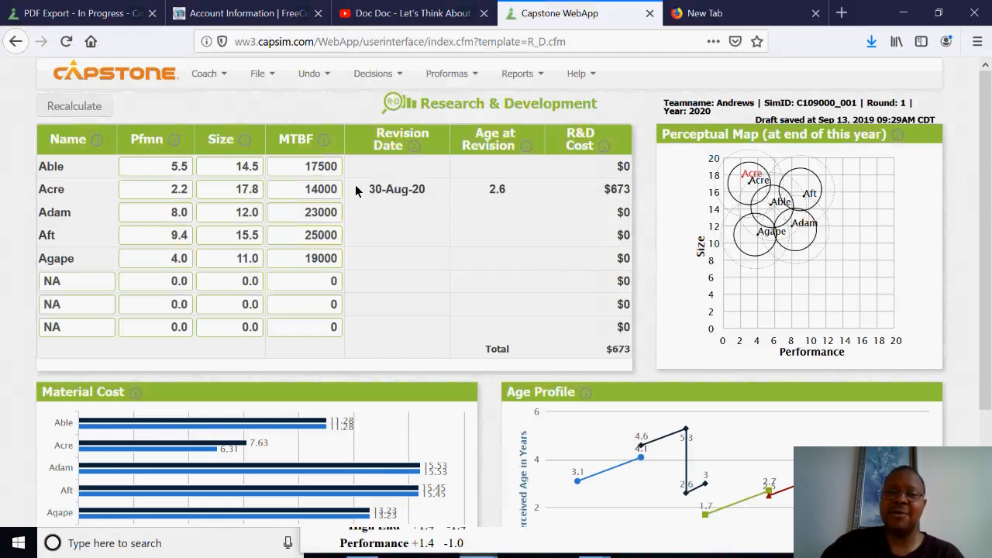
{"action": "mouse_move", "coordinate": [327, 145]}
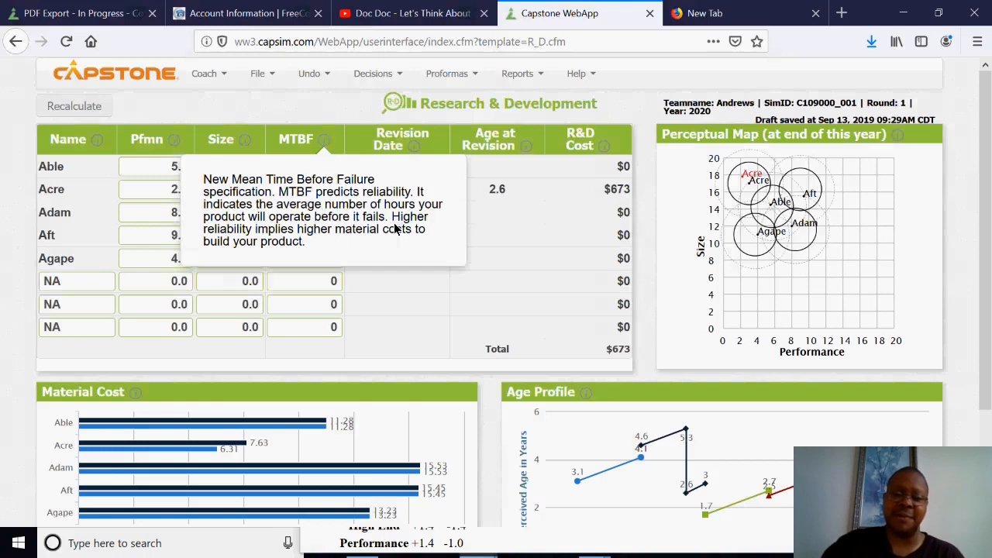
{"action": "left_click", "coordinate": [316, 109]}
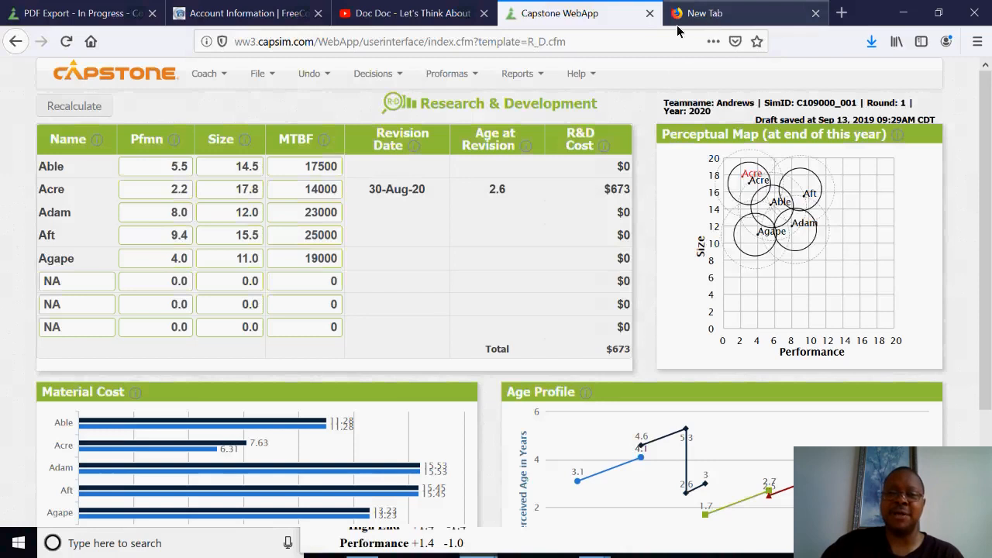
Open the Industry Conditions Report and find the MTBF range and its importance in the Low End segment's buying criteria.
{"action": "left_click", "coordinate": [521, 75]}
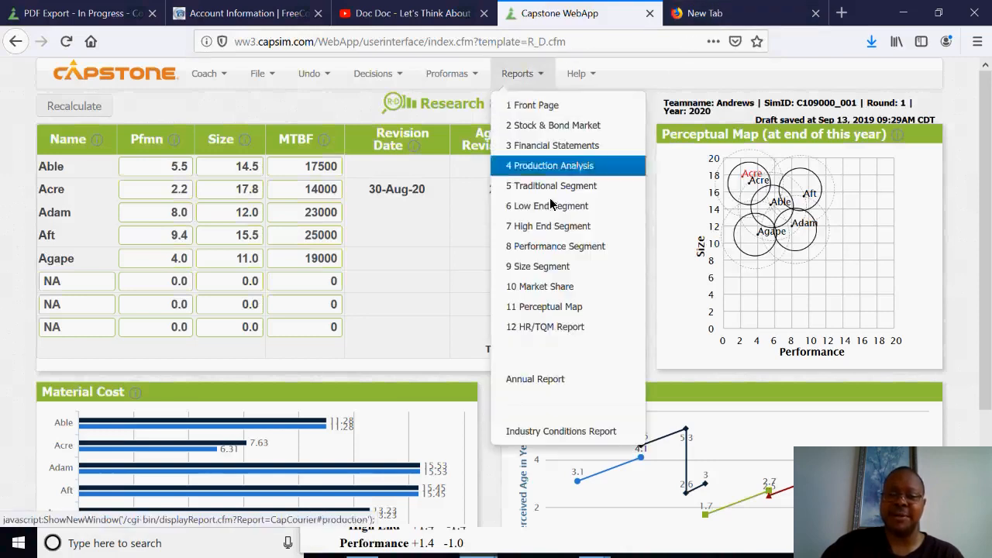
{"action": "left_click", "coordinate": [558, 431]}
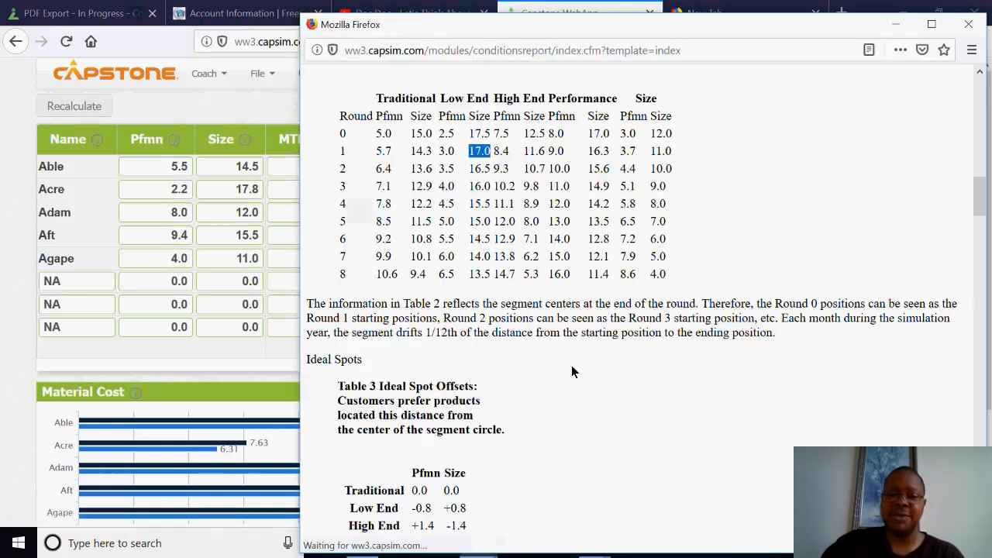
{"action": "scroll", "coordinate": [653, 306], "scroll_direction": "down", "scroll_amount": 5}
{"action": "scroll", "coordinate": [653, 306], "scroll_direction": "down", "scroll_amount": 10}
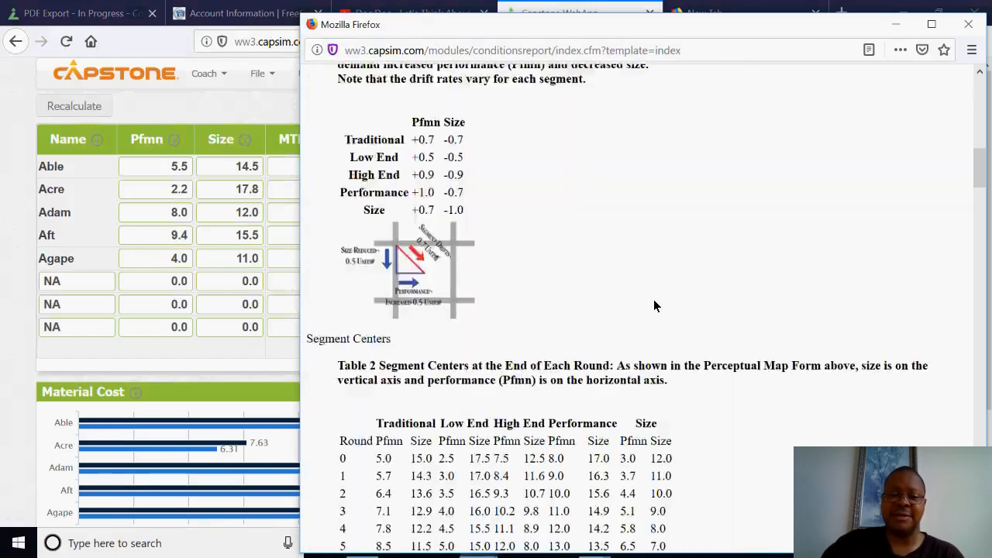
{"action": "scroll", "coordinate": [654, 306], "scroll_direction": "down", "scroll_amount": 10}
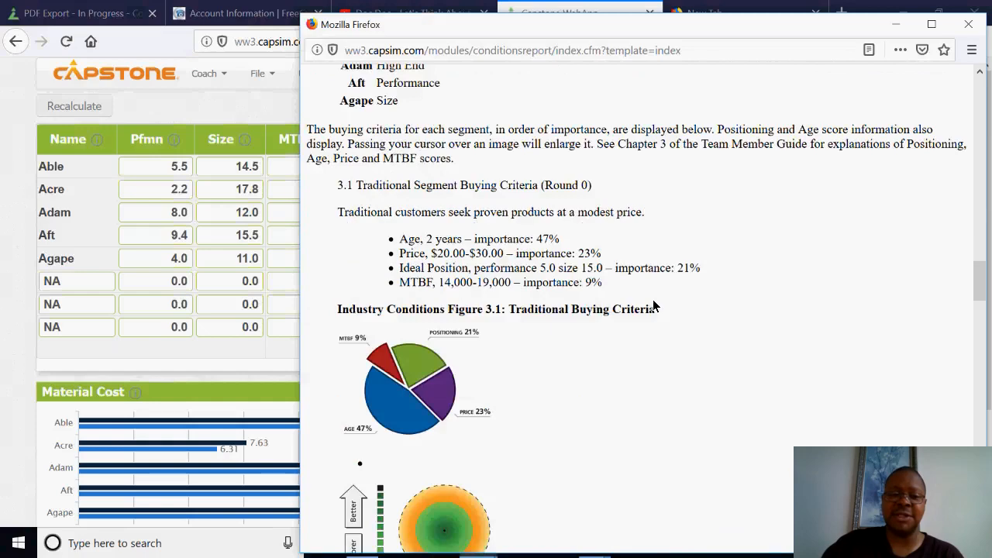
{"action": "scroll", "coordinate": [653, 305], "scroll_direction": "up", "scroll_amount": 3}
{"action": "scroll", "coordinate": [653, 305], "scroll_direction": "up", "scroll_amount": 1}
{"action": "scroll", "coordinate": [653, 306], "scroll_direction": "down", "scroll_amount": 12}
{"action": "scroll", "coordinate": [653, 305], "scroll_direction": "down", "scroll_amount": 10}
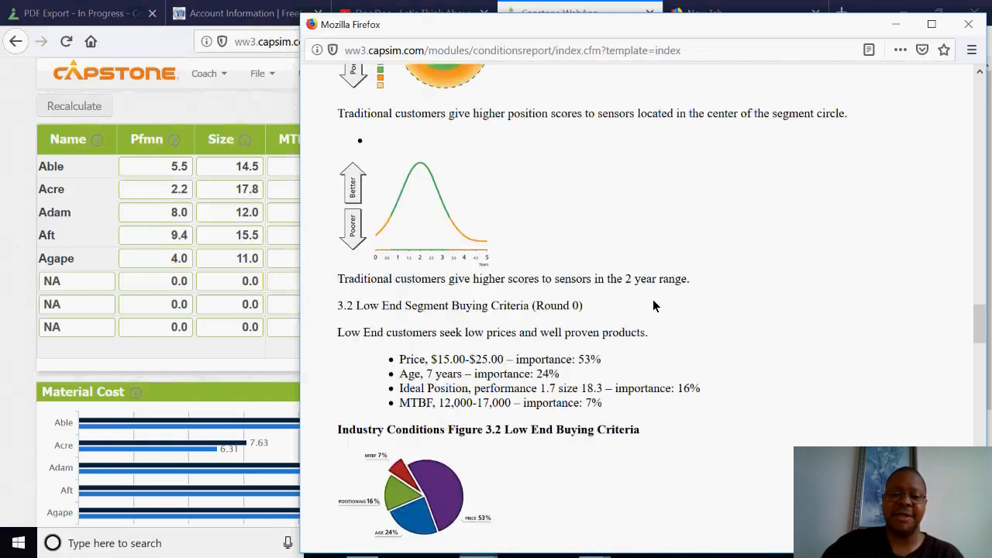
{"action": "scroll", "coordinate": [652, 306], "scroll_direction": "down", "scroll_amount": 5}
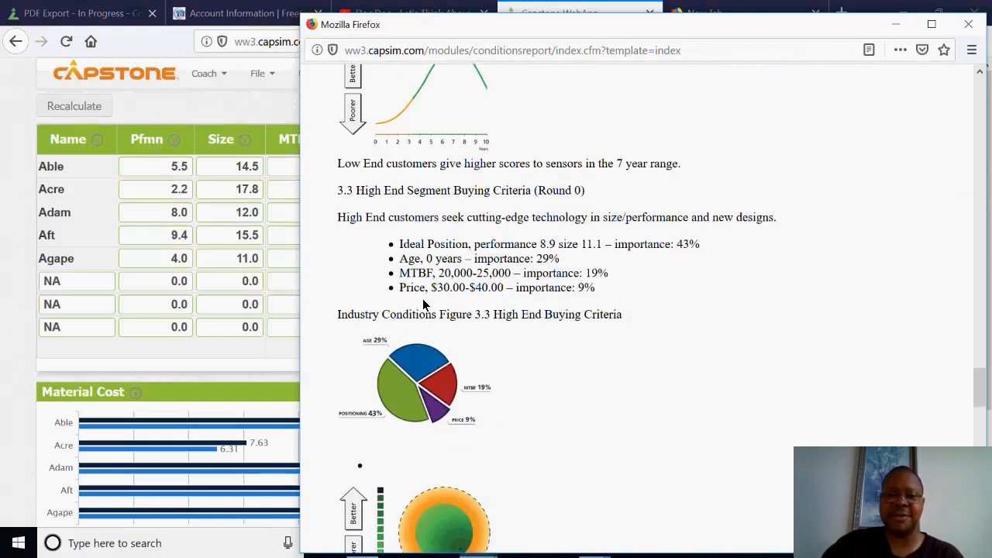
{"action": "scroll", "coordinate": [479, 279], "scroll_direction": "up", "scroll_amount": 5}
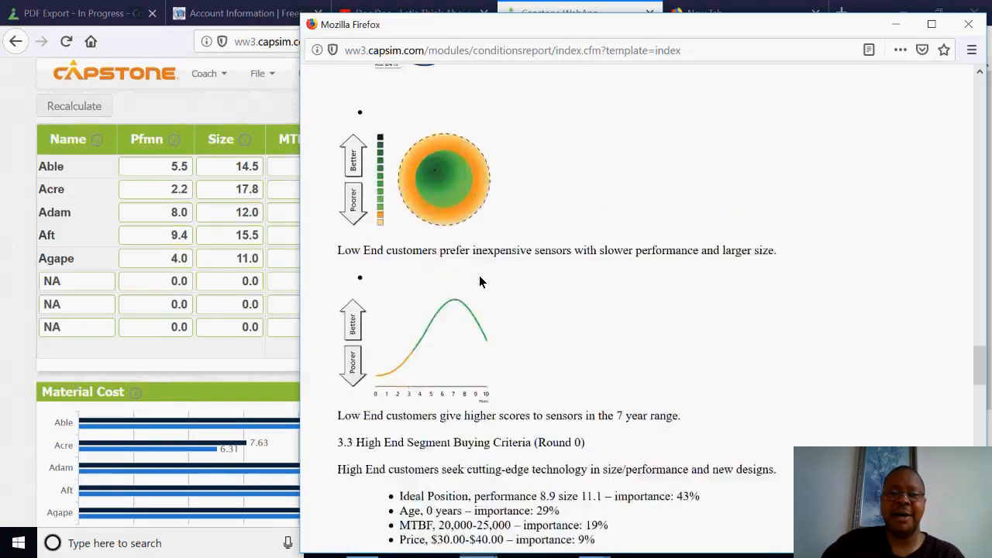
{"action": "scroll", "coordinate": [477, 287], "scroll_direction": "up", "scroll_amount": 3}
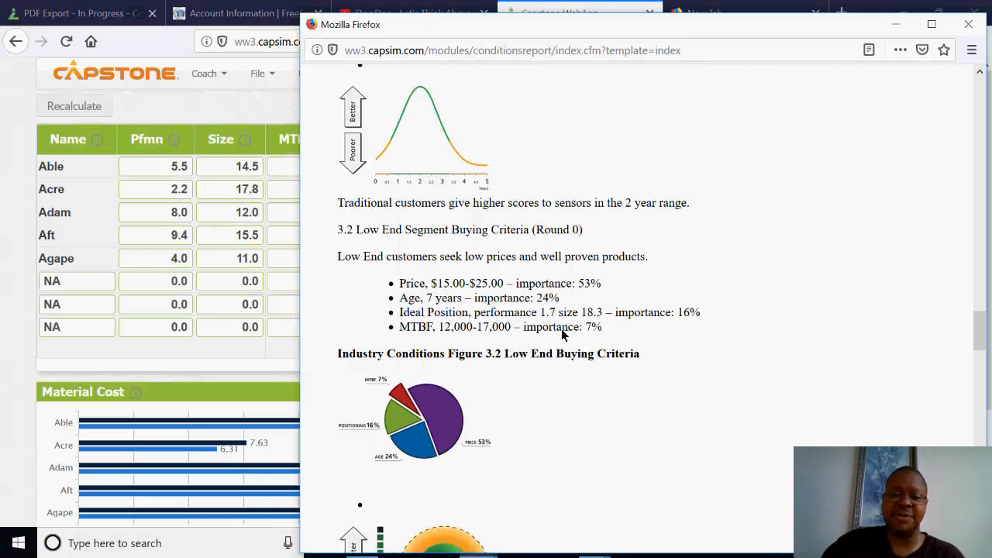
{"action": "left_click_drag", "start_coordinate": [609, 328], "coordinate": [398, 329]}
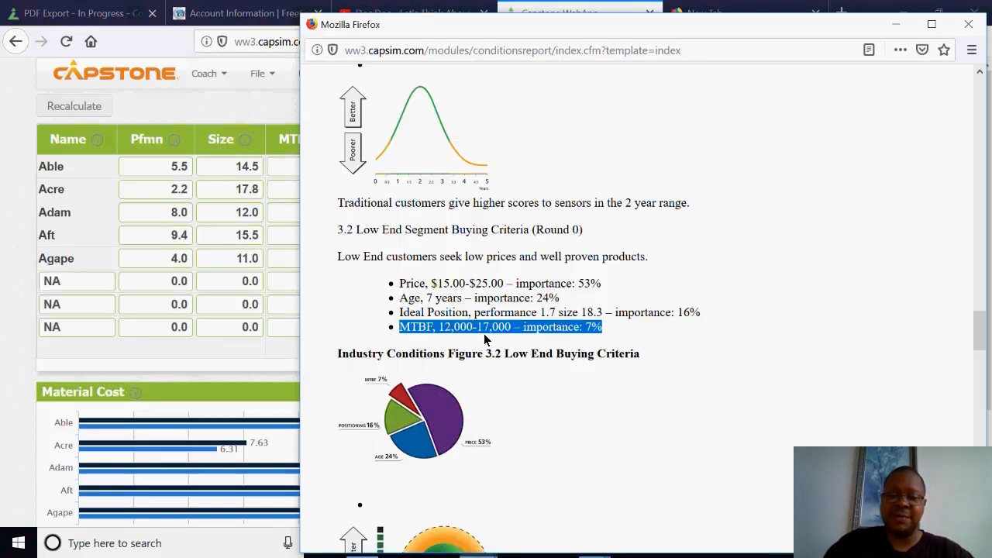
Set Acre's MTBF to 16000 in the Research & Development table and recalculate.
{"action": "left_click", "coordinate": [235, 360]}
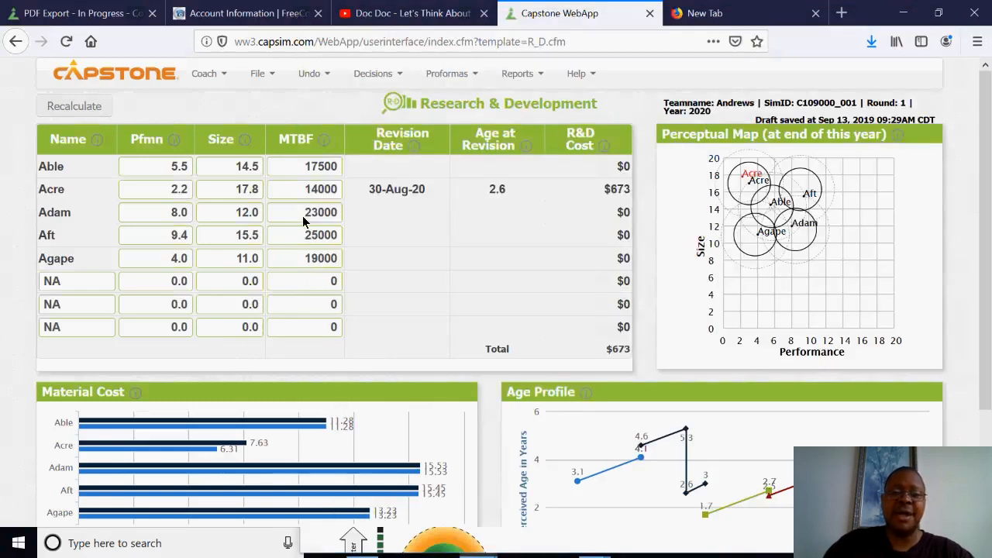
{"action": "left_click_drag", "start_coordinate": [306, 193], "coordinate": [341, 192]}
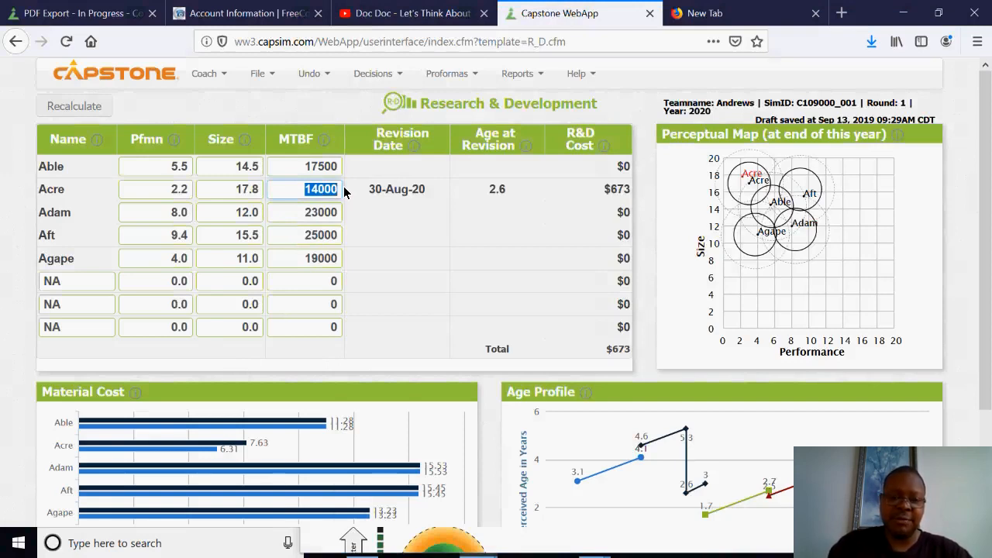
{"action": "type", "text": "16000"}
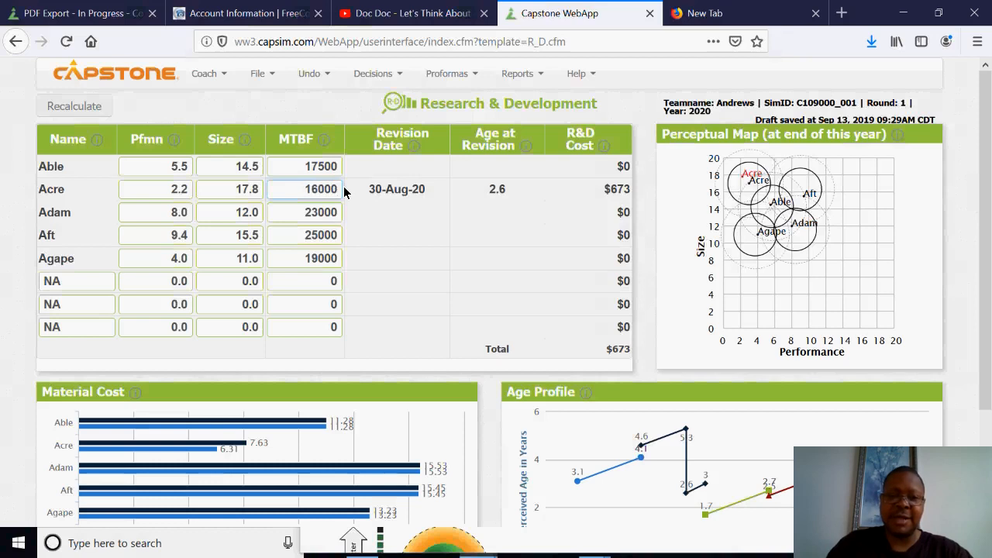
{"action": "left_click", "coordinate": [227, 104]}
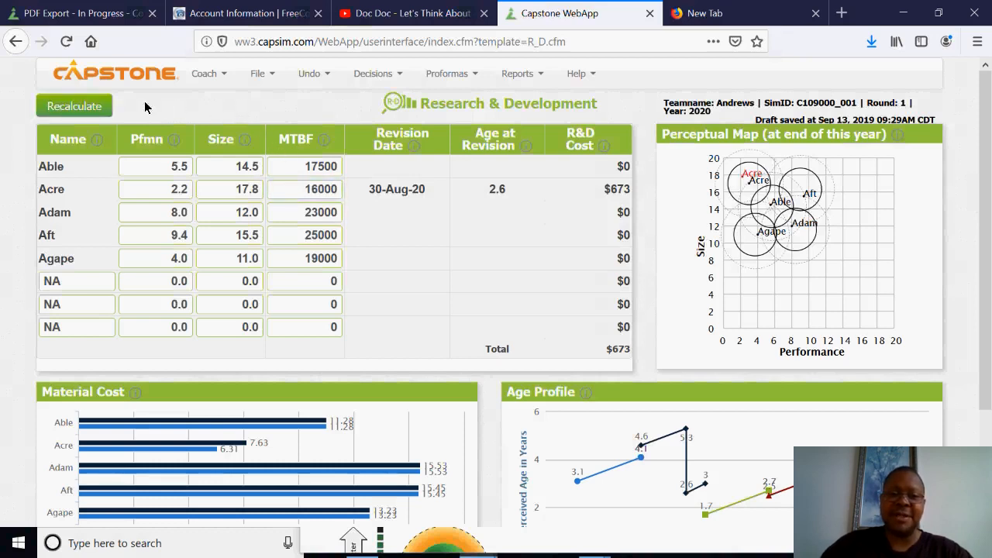
{"action": "left_click", "coordinate": [74, 106]}
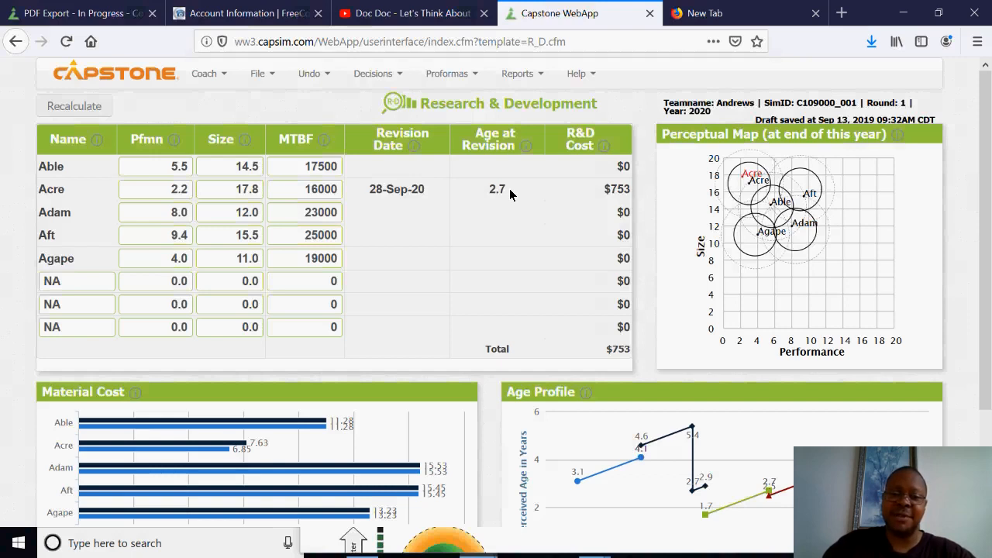
Reopen the Industry Conditions Report and review the Low End segment's price, age, ideal position and MTBF criteria.
{"action": "left_click", "coordinate": [519, 74]}
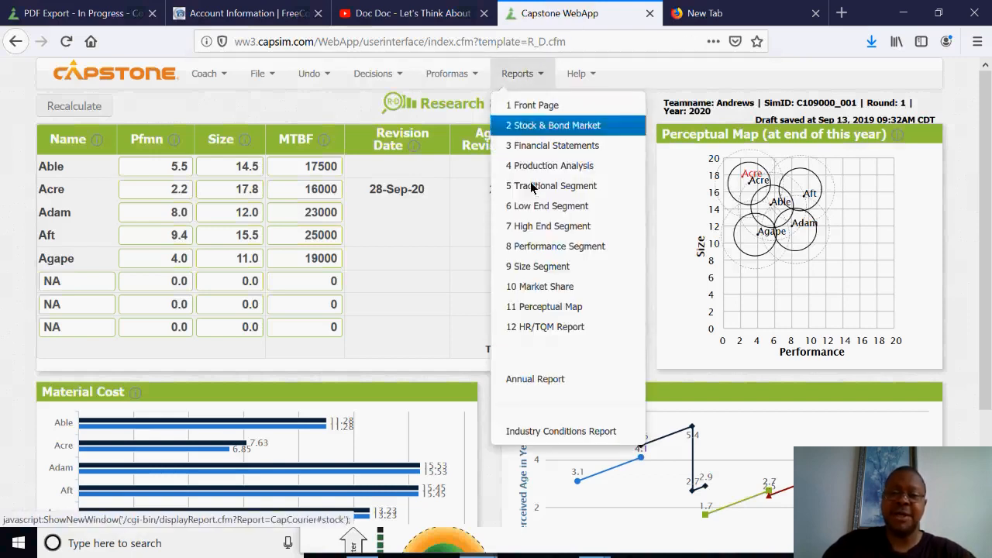
{"action": "left_click", "coordinate": [538, 430]}
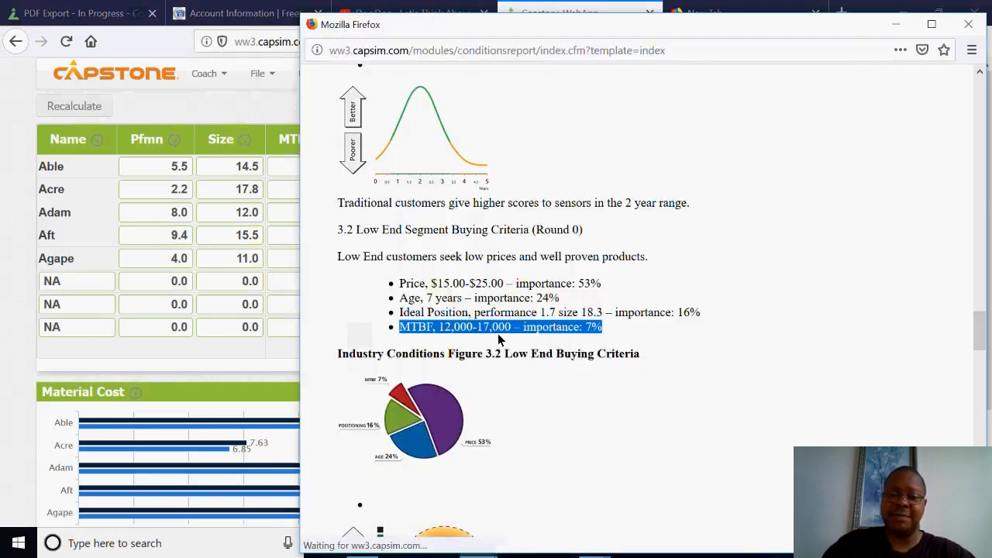
{"action": "scroll", "coordinate": [521, 336], "scroll_direction": "down", "scroll_amount": 12}
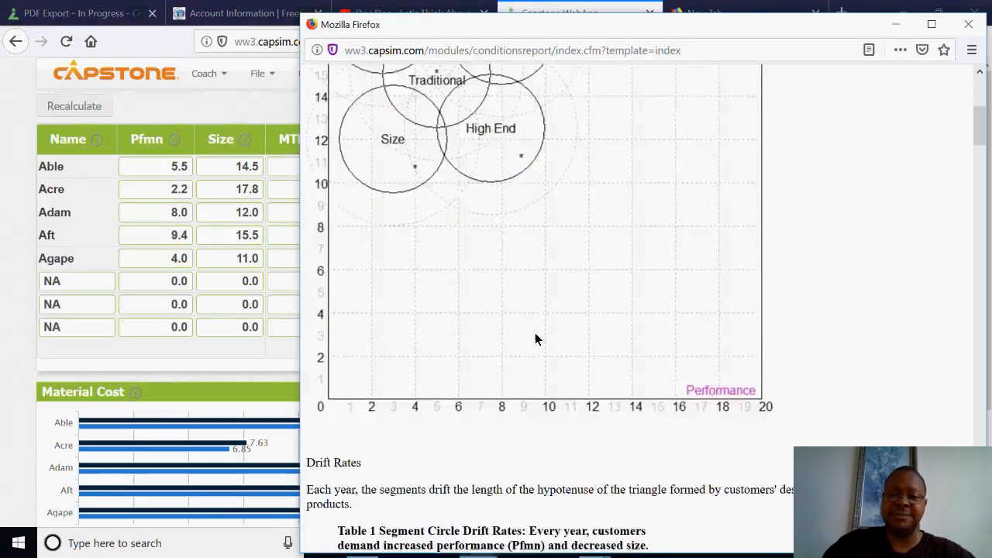
{"action": "scroll", "coordinate": [539, 331], "scroll_direction": "down", "scroll_amount": 10}
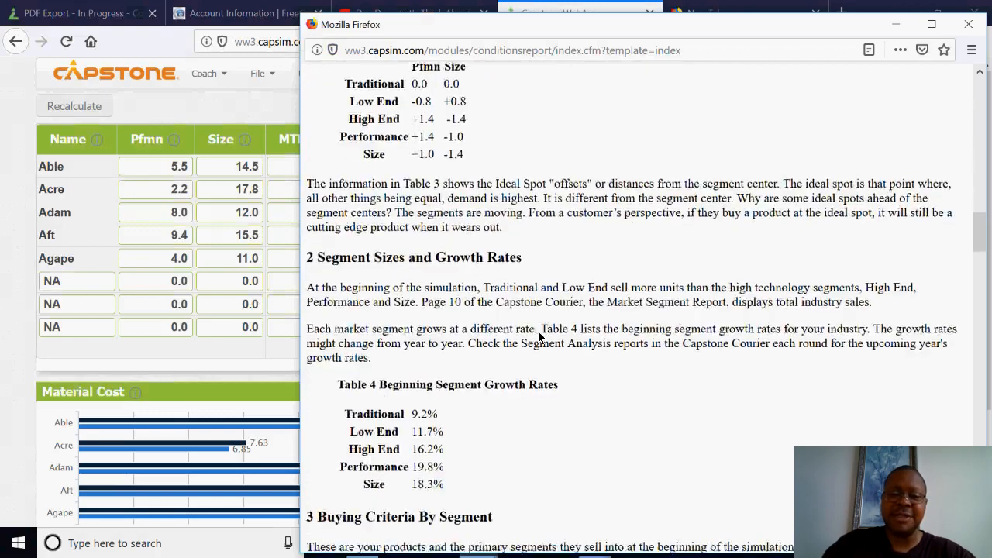
{"action": "scroll", "coordinate": [539, 336], "scroll_direction": "down", "scroll_amount": 10}
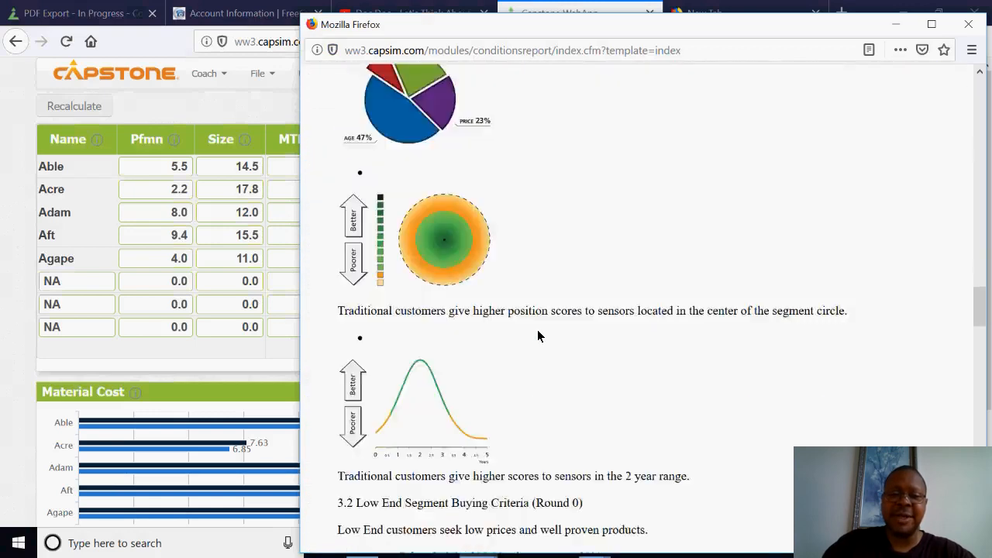
{"action": "scroll", "coordinate": [500, 310], "scroll_direction": "up", "scroll_amount": 2}
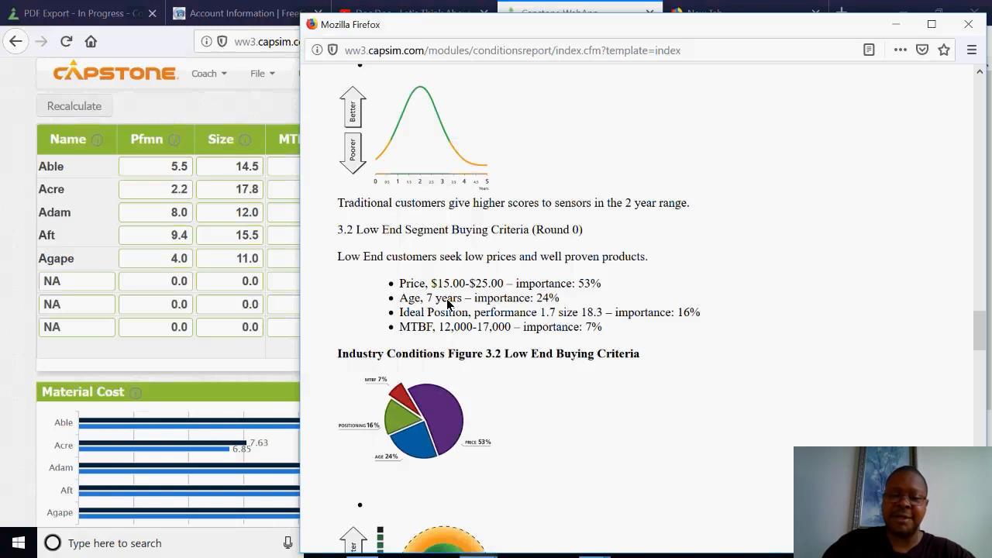
Move the report window aside to compare the Low End criteria with Acre's R&D values, and put the report away.
{"action": "left_click_drag", "start_coordinate": [467, 32], "coordinate": [728, 34]}
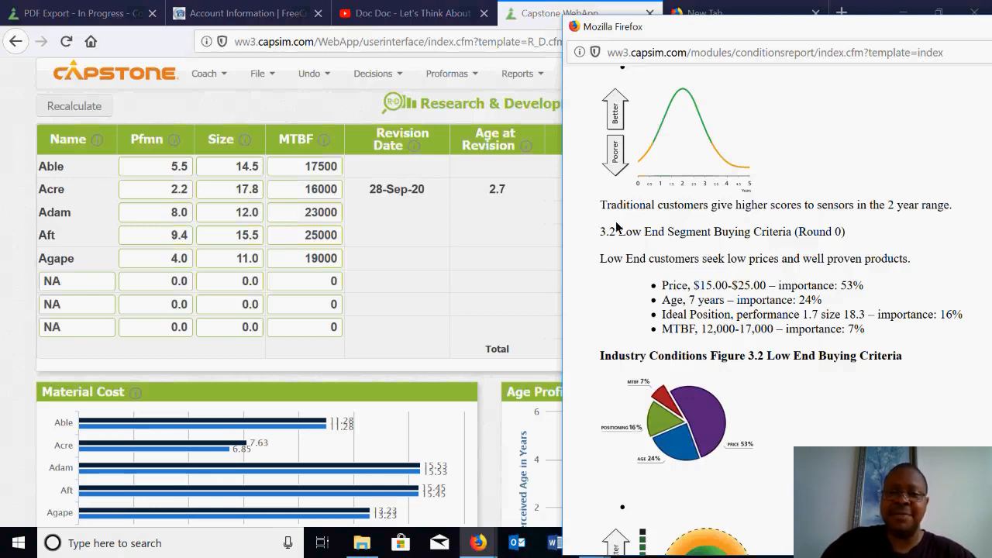
{"action": "left_click_drag", "start_coordinate": [759, 40], "coordinate": [413, 39]}
{"action": "left_click", "coordinate": [883, 26]}
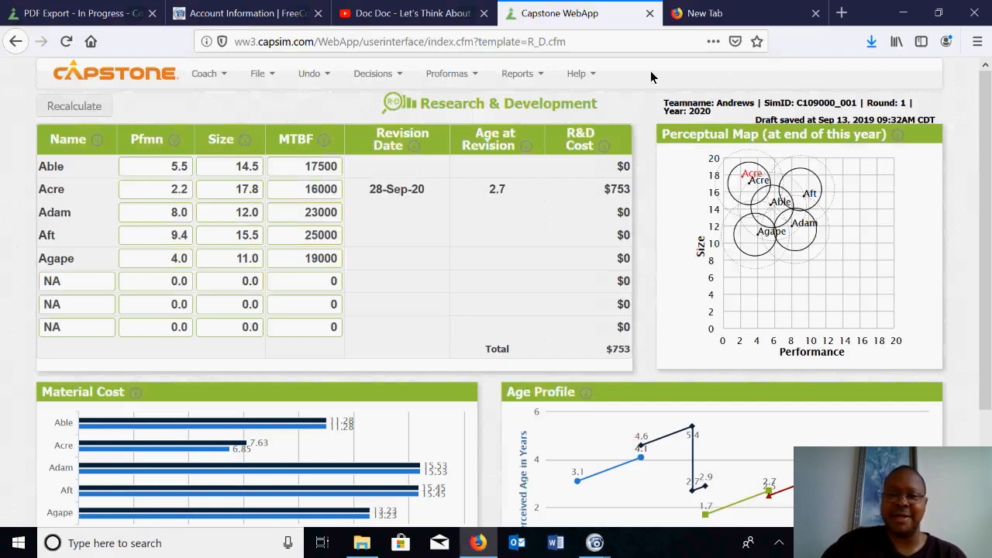
{"action": "left_click", "coordinate": [244, 13]}
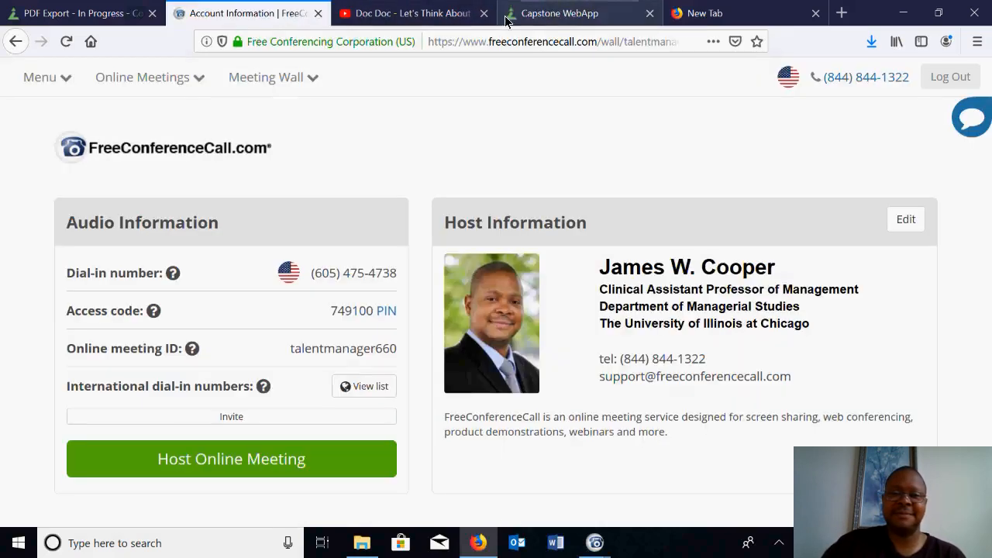
{"action": "left_click", "coordinate": [702, 17]}
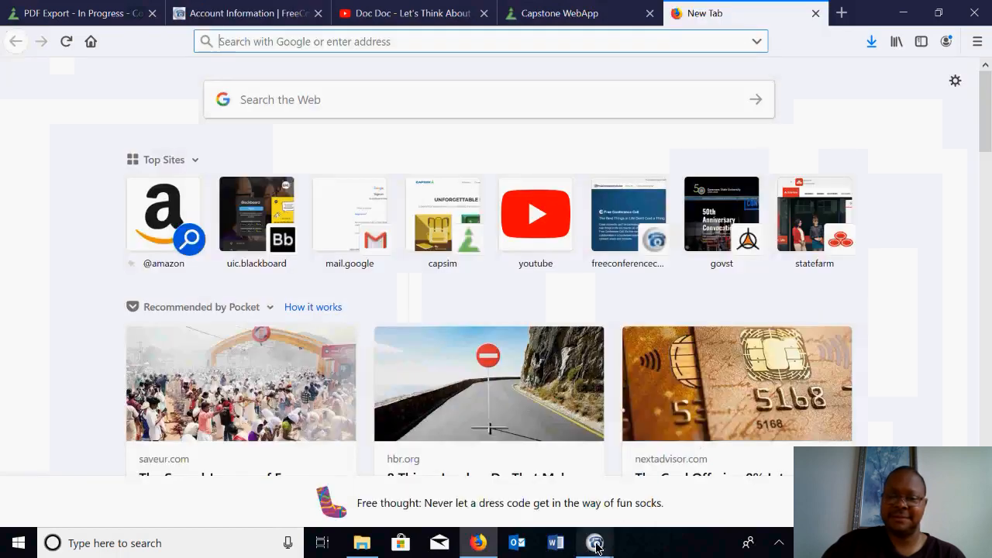
{"action": "mouse_move", "coordinate": [596, 547]}
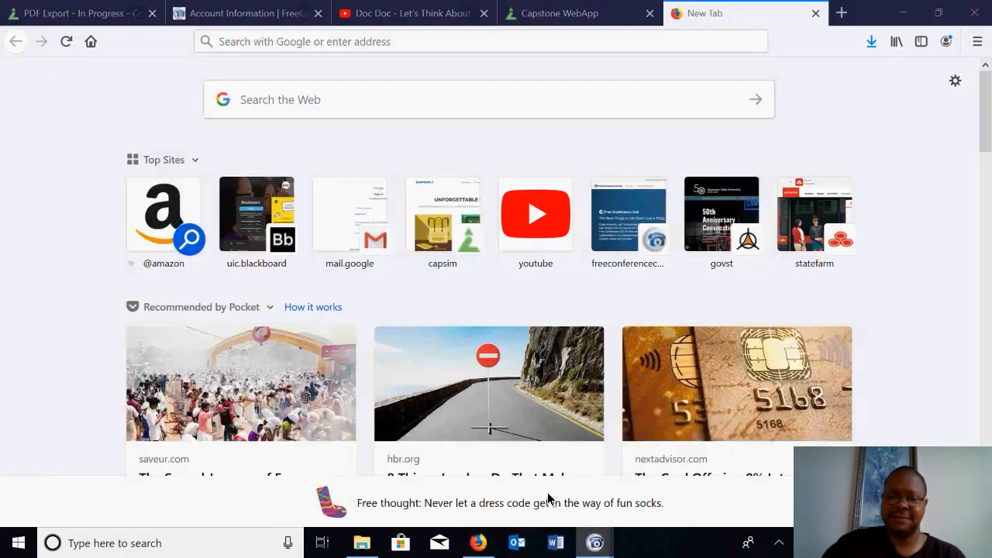